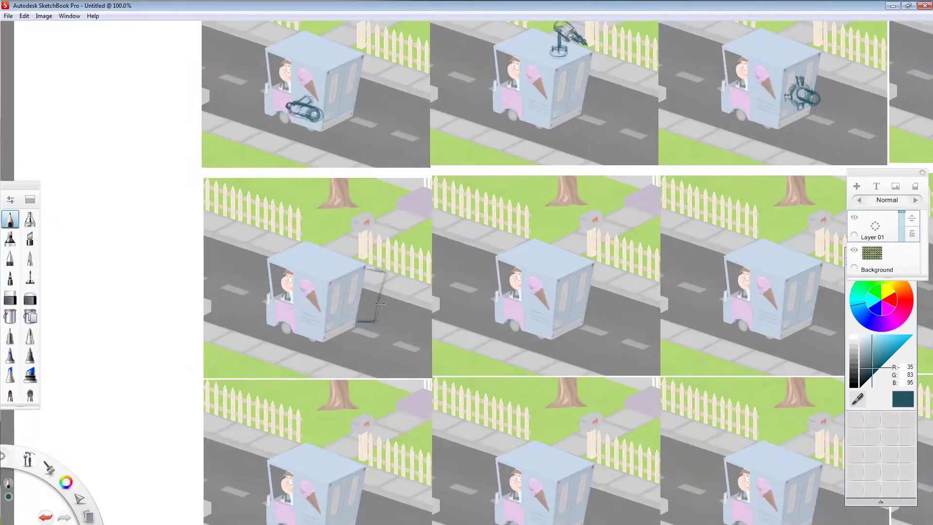
Sketch a small circular gun idea on the centre truck image, panning around the sheet
{"action": "left_click_drag", "start_coordinate": [344, 319], "coordinate": [93, 277]}
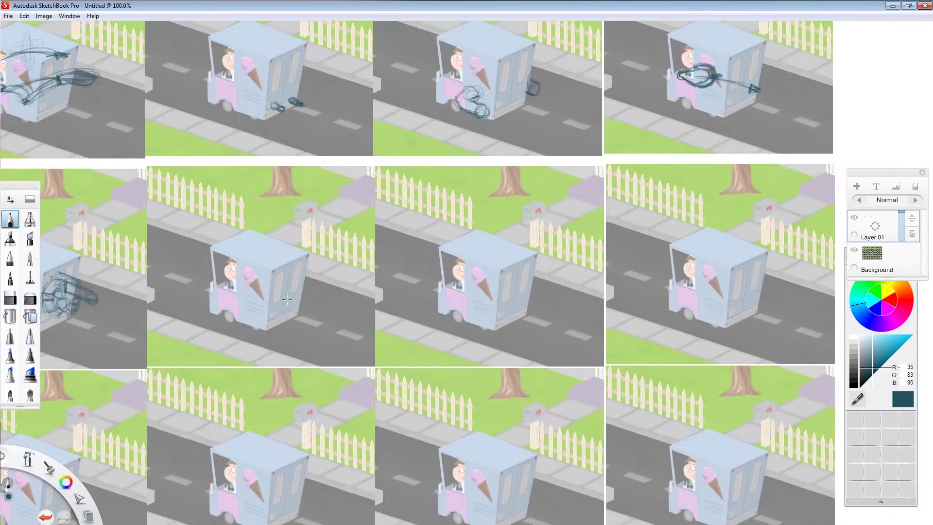
{"action": "left_click_drag", "start_coordinate": [488, 297], "coordinate": [491, 301]}
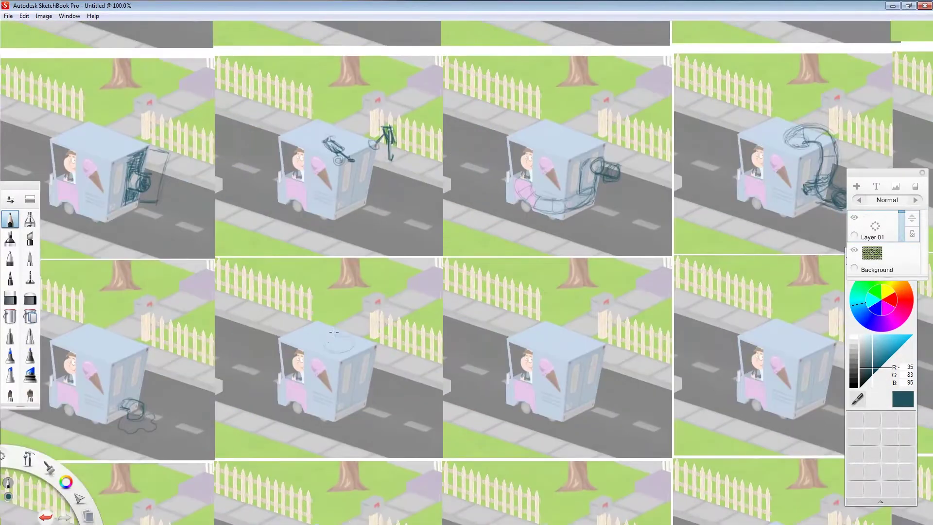
{"action": "left_click_drag", "start_coordinate": [421, 371], "coordinate": [389, 253]}
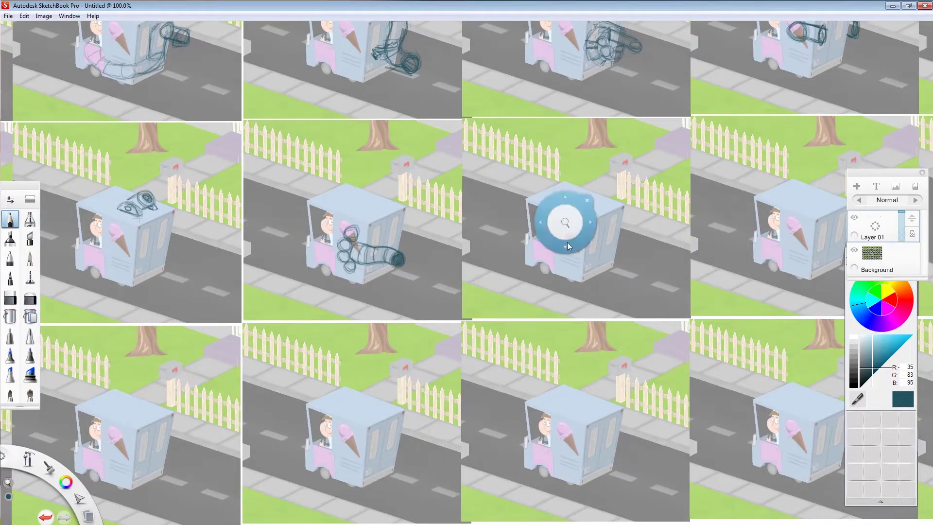
Pan across the sketch sheet and zoom out to 55.5% to review all truck sketches
{"action": "left_click_drag", "start_coordinate": [568, 246], "coordinate": [403, 221]}
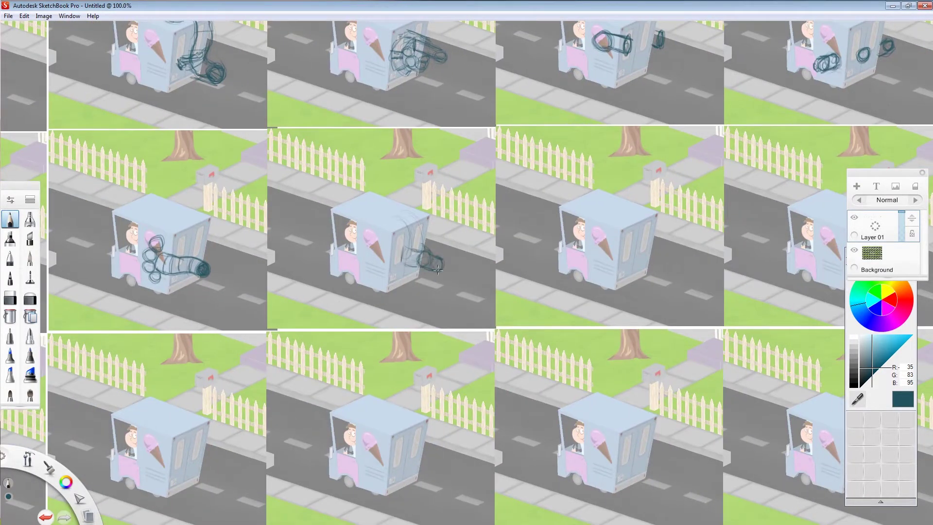
{"action": "mouse_move", "coordinate": [423, 265]}
{"action": "left_mouse_down"}
{"action": "mouse_move", "coordinate": [335, 292]}
{"action": "mouse_move", "coordinate": [337, 323]}
{"action": "mouse_move", "coordinate": [358, 262]}
{"action": "left_mouse_up"}
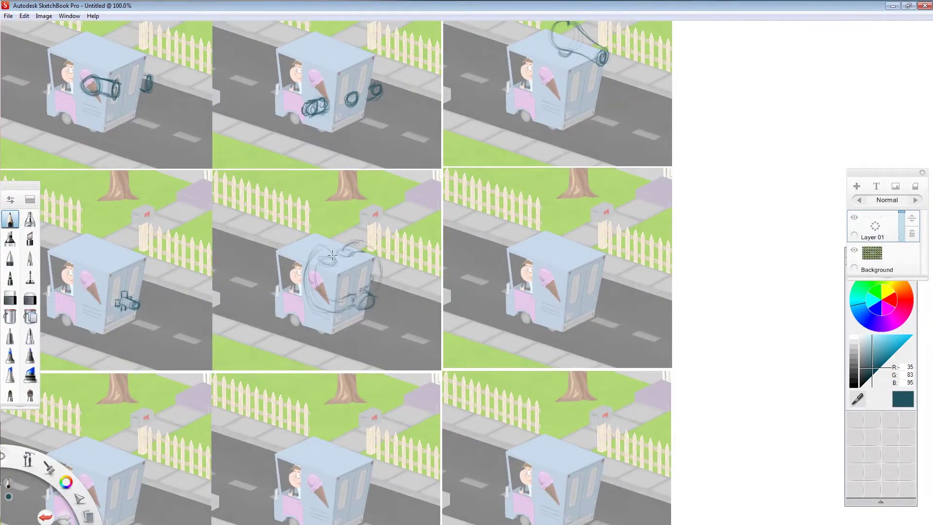
{"action": "left_click_drag", "start_coordinate": [362, 300], "coordinate": [392, 332]}
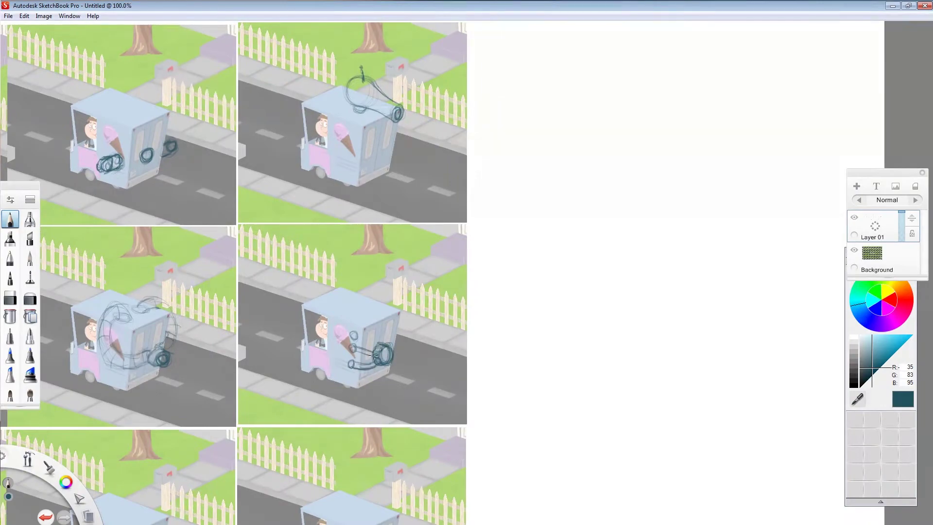
{"action": "mouse_move", "coordinate": [362, 338]}
{"action": "left_mouse_down"}
{"action": "mouse_move", "coordinate": [502, 391]}
{"action": "mouse_move", "coordinate": [396, 315]}
{"action": "left_mouse_up"}
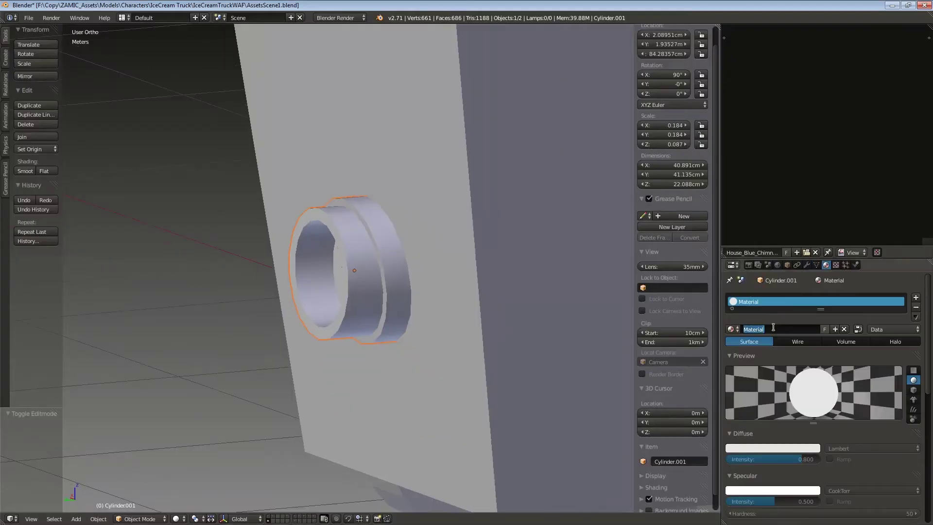
Add an Image texture to the barrel's material with a new 256×256 image named Basic_Gun
{"action": "left_click", "coordinate": [836, 265]}
{"action": "left_click", "coordinate": [759, 428]}
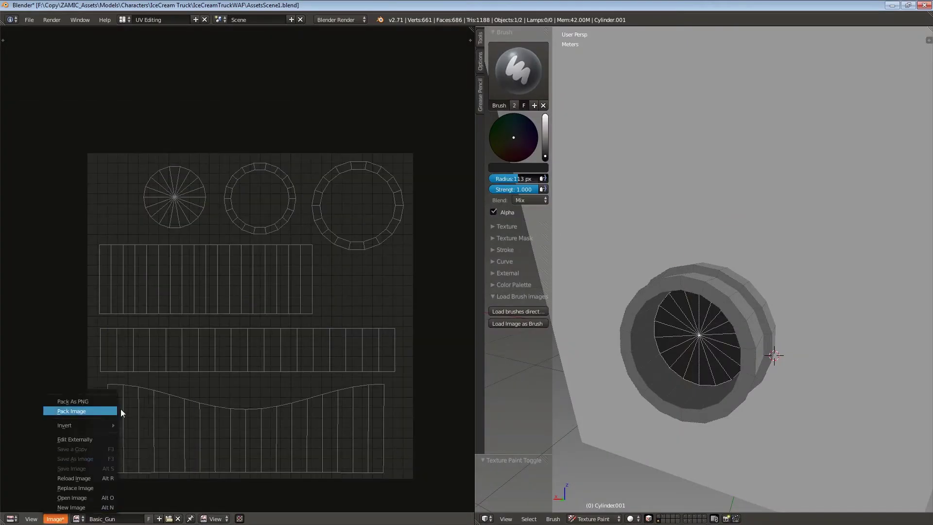
Pack the Basic_Gun image, sample a grey shade, and enlarge the paint brush to 14 px
{"action": "left_click", "coordinate": [121, 410]}
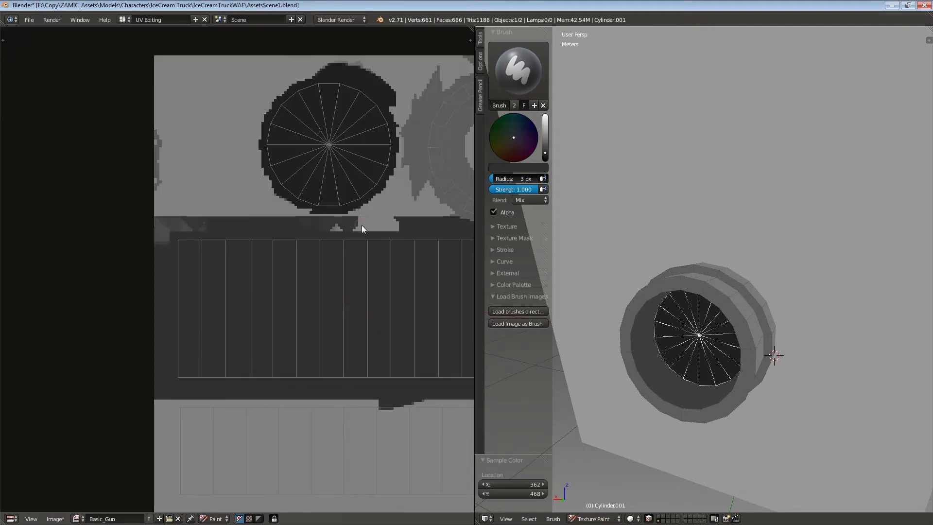
{"action": "key", "text": "s"}
{"action": "middle_click_drag", "start_coordinate": [278, 307], "coordinate": [151, 230]}
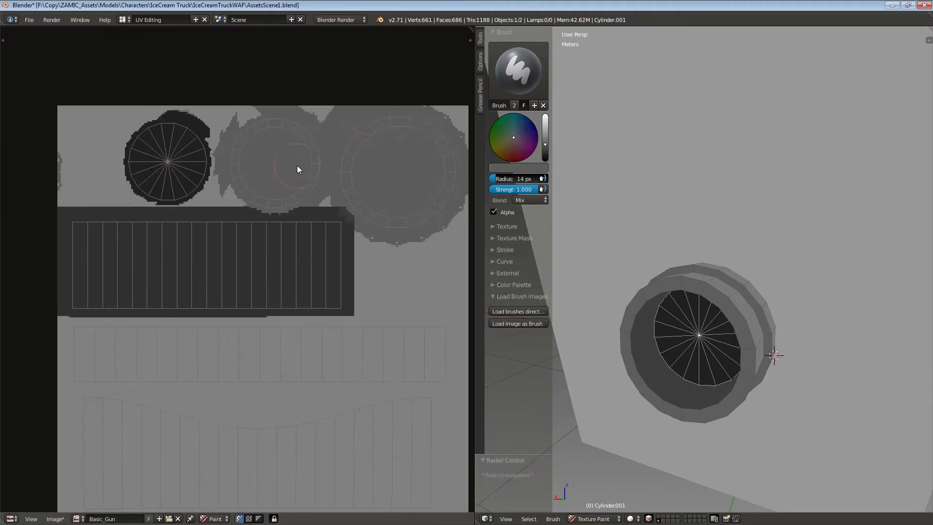
{"action": "scroll", "coordinate": [821, 284], "scroll_direction": "down", "scroll_amount": 3}
{"action": "middle_click_drag", "start_coordinate": [821, 283], "coordinate": [725, 276]}
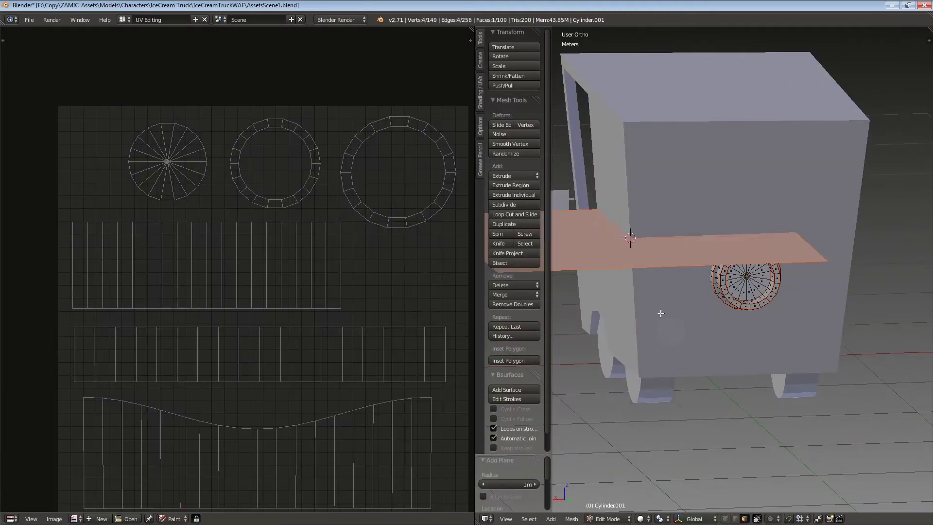
Extrude the plane's top face upward into a fin and rotate it to tilt
{"action": "key", "text": "e"}
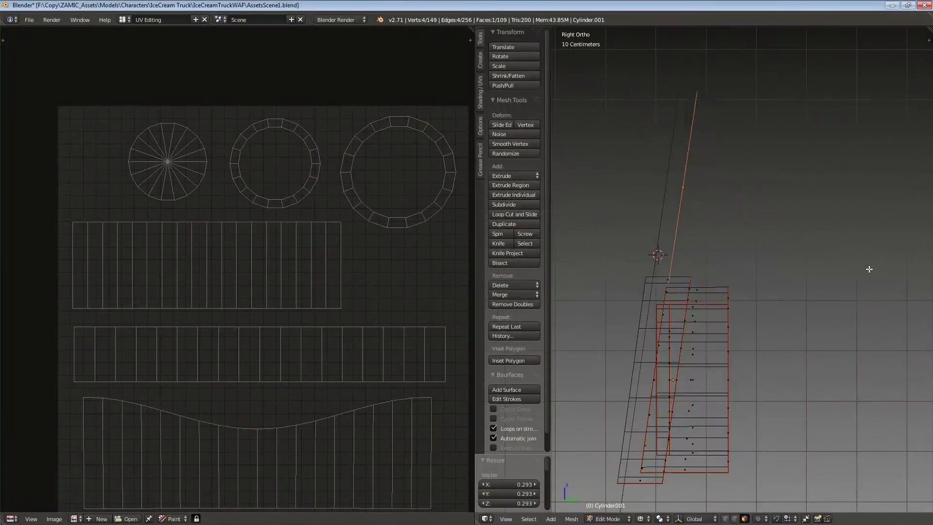
{"action": "left_click", "coordinate": [868, 267]}
{"action": "key", "text": "r"}
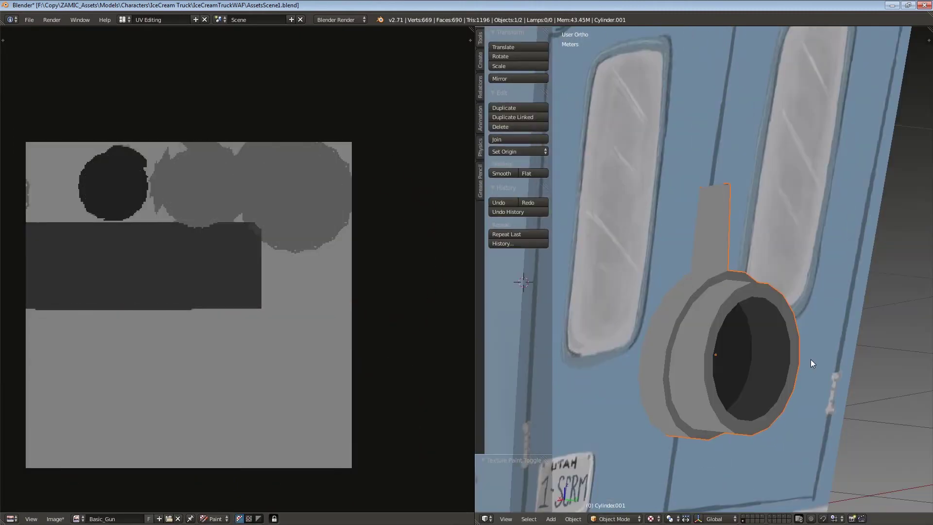
Save the gun texture as Basic_Gun.png
{"action": "key", "text": "F3"}
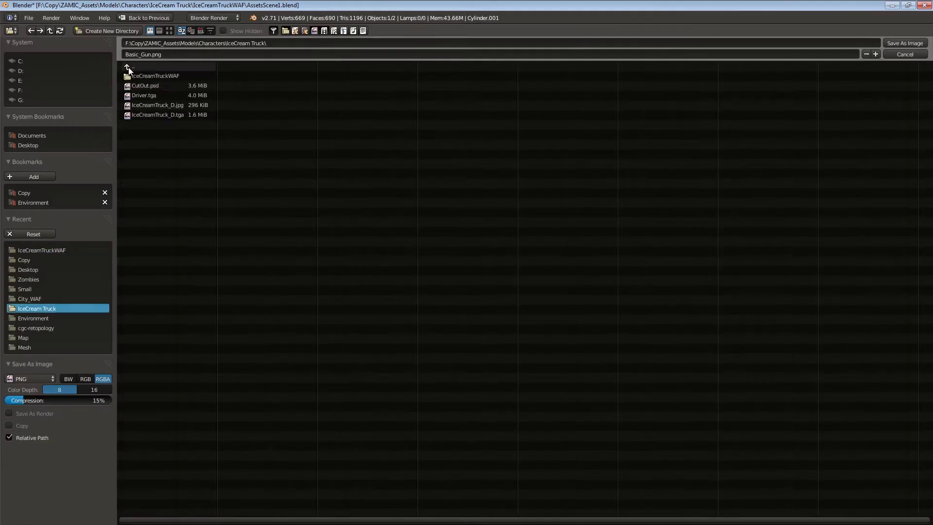
{"action": "key", "text": "Return"}
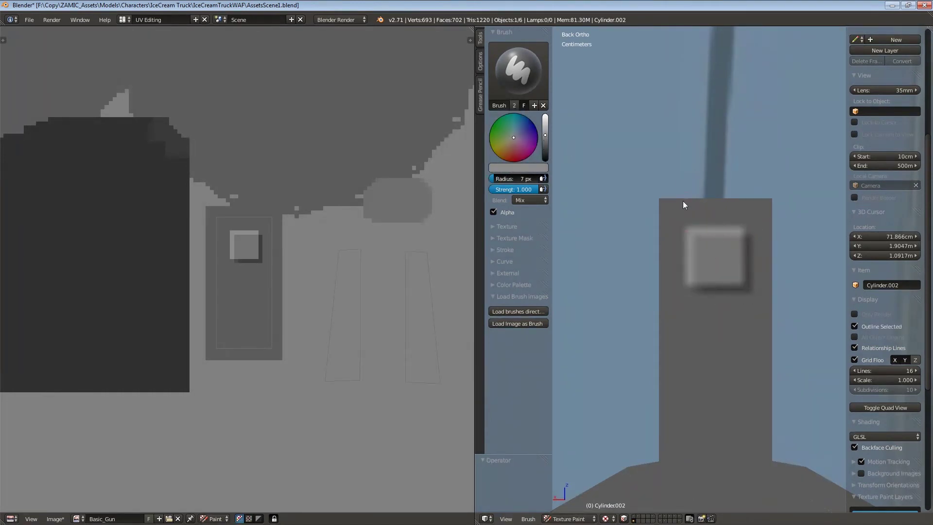
Sample a dark shade and paint a darker inner square inside the fin's panel
{"action": "key", "text": "s"}
{"action": "left_click_drag", "start_coordinate": [721, 250], "coordinate": [708, 265]}
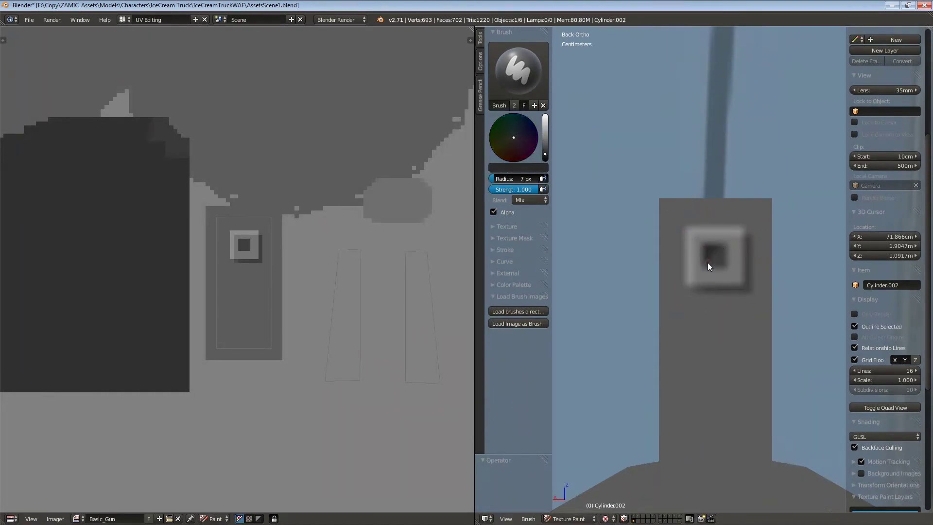